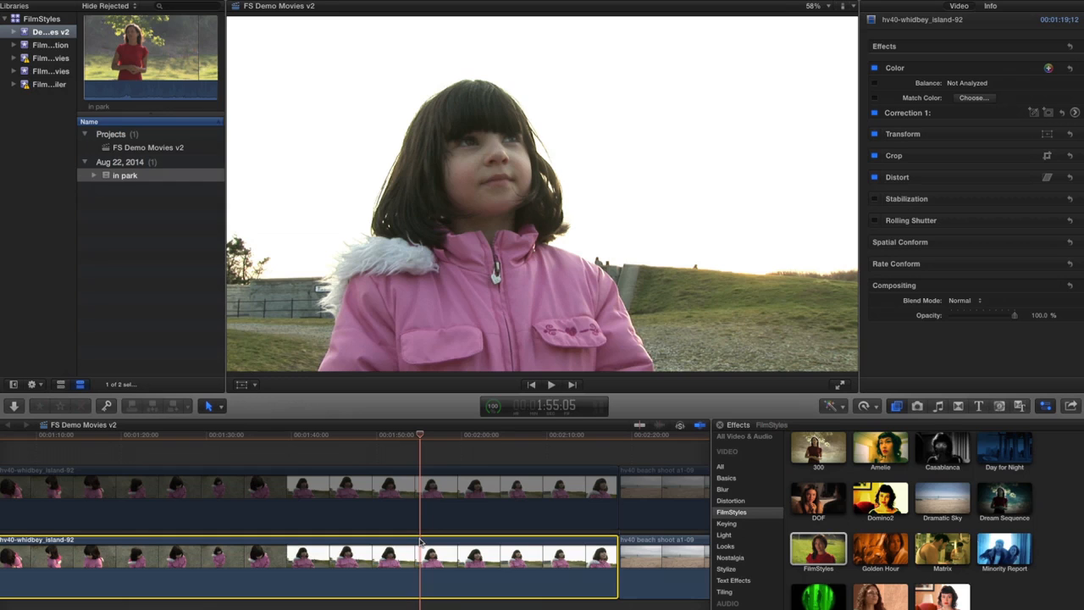
# Step: Apply the Dramatic Sky effect to the lower hv40-whidbey_island-92 clip, with Stormy at 0 and Happy at 59.44%
pyautogui.click(952, 501)
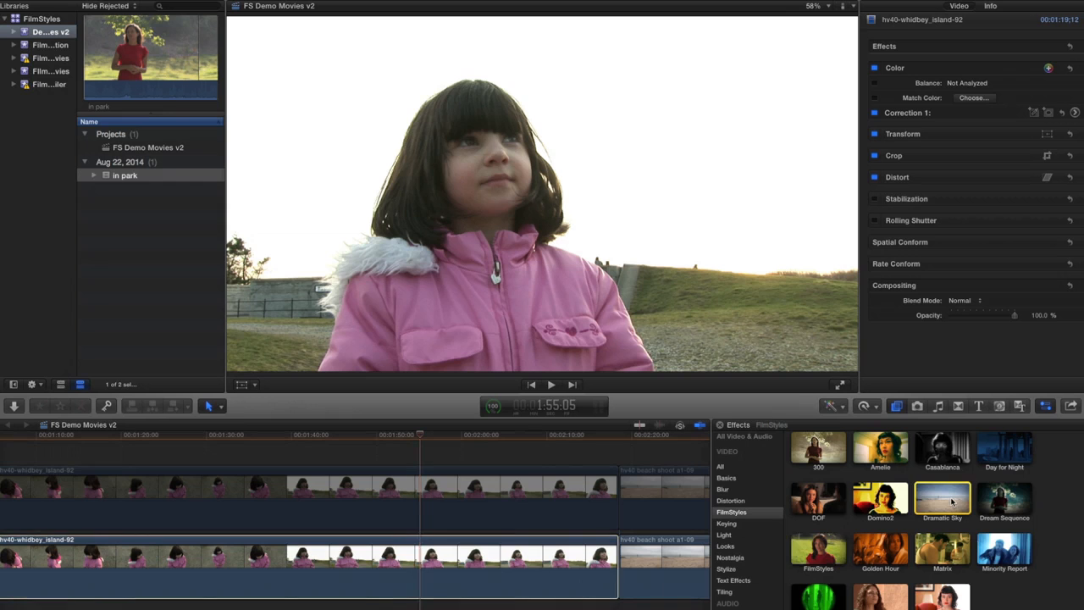
pyautogui.moveTo(952, 501); pyautogui.dragTo(440, 569)
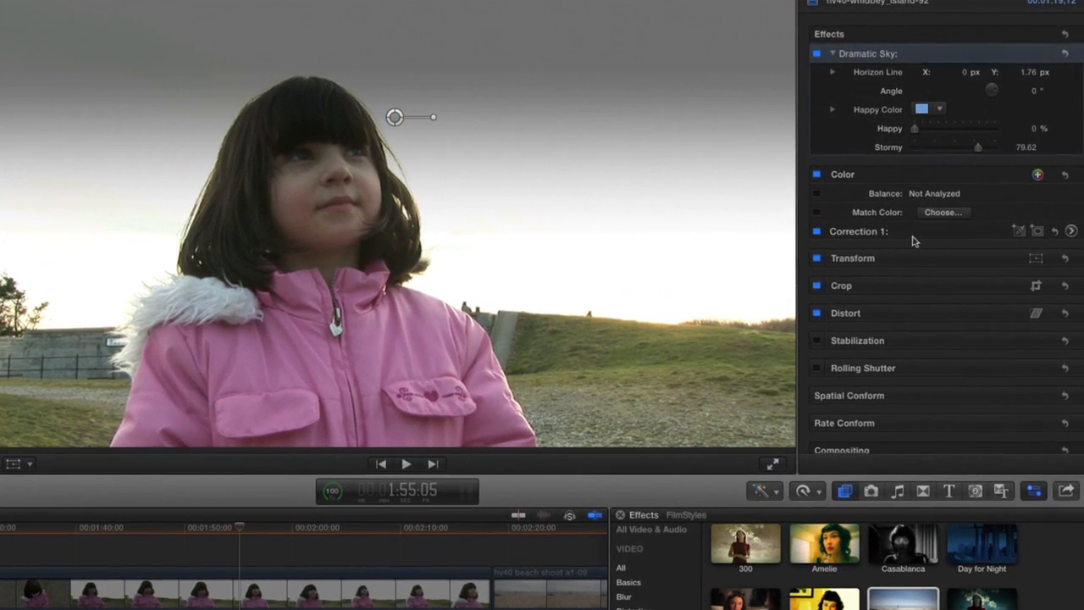
pyautogui.moveTo(978, 150)
pyautogui.mouseDown()
pyautogui.moveTo(941, 151)
pyautogui.moveTo(982, 151)
pyautogui.mouseUp()
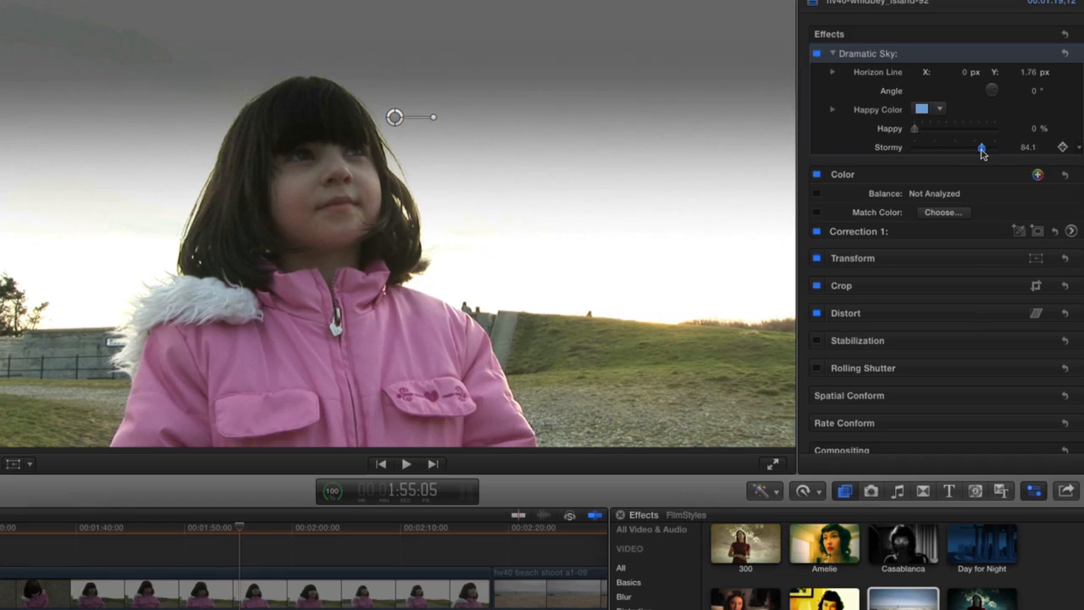
pyautogui.moveTo(982, 150); pyautogui.dragTo(960, 129)
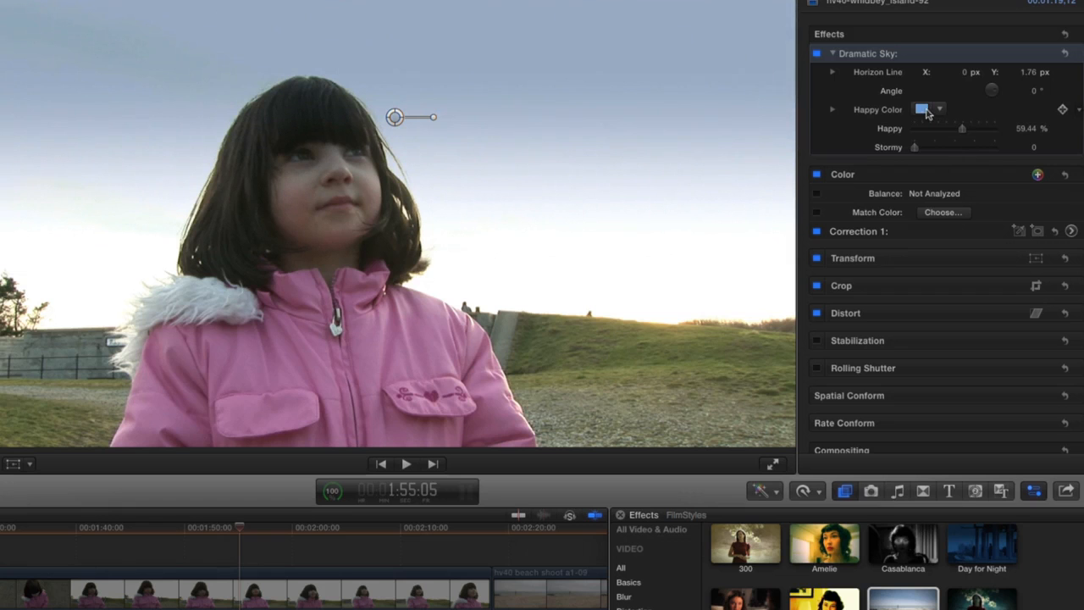
# Step: Try an orange Happy Color for the Dramatic Sky effect
pyautogui.click(939, 111)
pyautogui.click(959, 125)
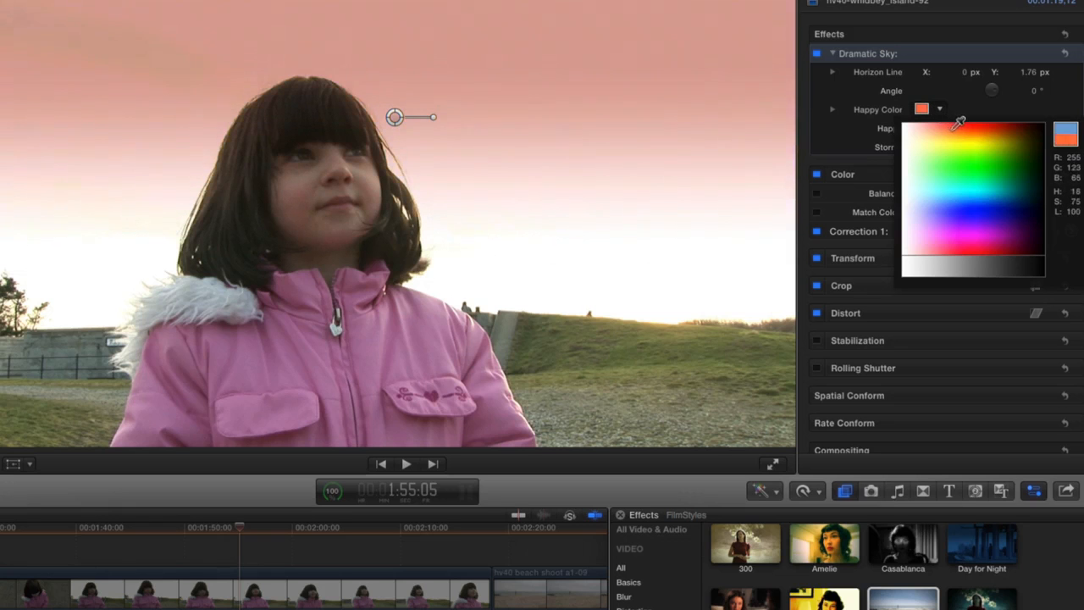
pyautogui.moveTo(959, 124)
pyautogui.mouseDown()
pyautogui.moveTo(976, 132)
pyautogui.moveTo(958, 177)
pyautogui.moveTo(987, 207)
pyautogui.moveTo(972, 163)
pyautogui.moveTo(992, 126)
pyautogui.moveTo(972, 114)
pyautogui.mouseUp()
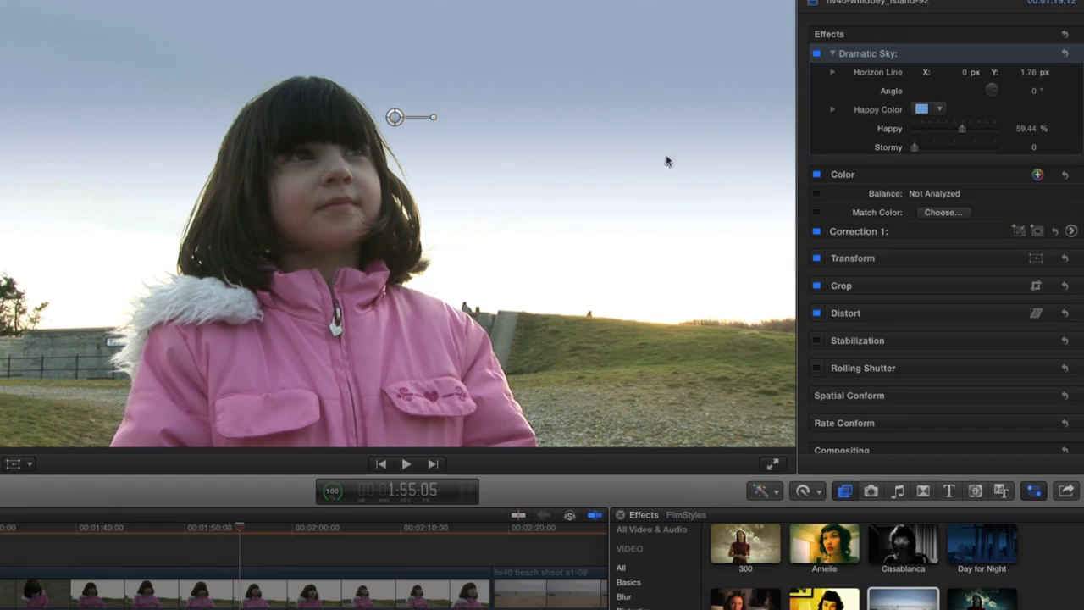
# Step: Raise the Dramatic Sky horizon line to Y 2.27 px and increase Happy to 89.78%
pyautogui.moveTo(395, 120); pyautogui.dragTo(394, 87)
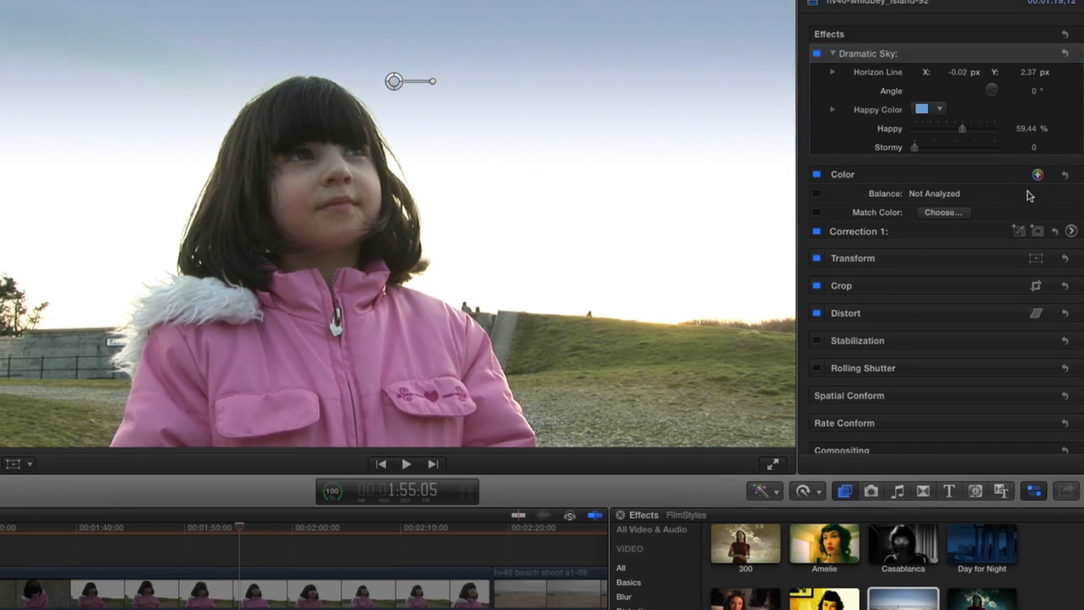
pyautogui.click(1028, 73)
pyautogui.moveTo(1028, 76)
pyautogui.mouseDown()
pyautogui.moveTo(1028, 113)
pyautogui.moveTo(1028, 85)
pyautogui.mouseUp()
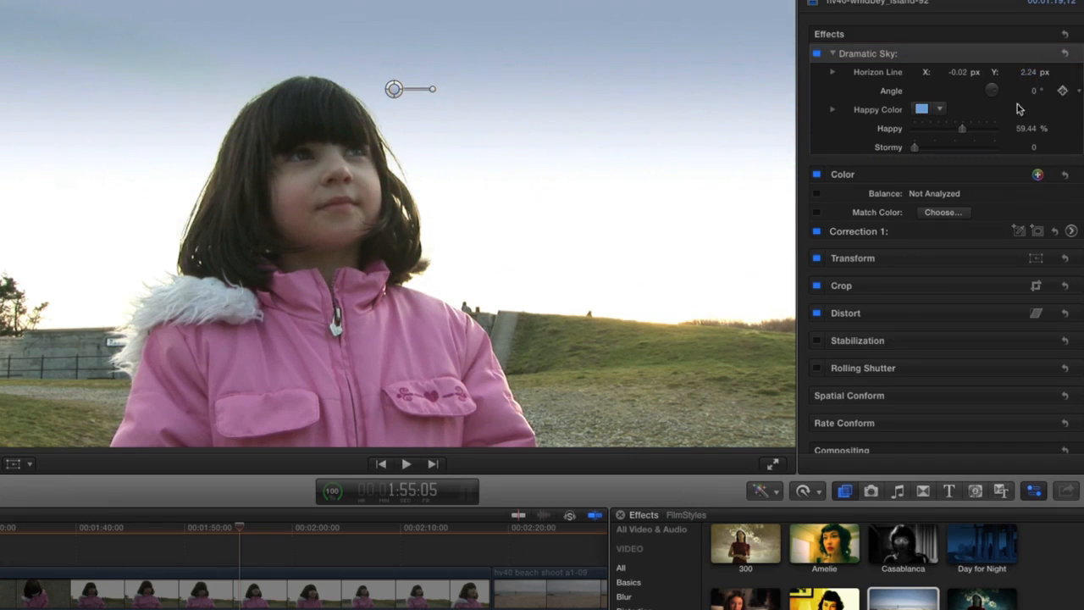
pyautogui.moveTo(961, 127); pyautogui.dragTo(989, 133)
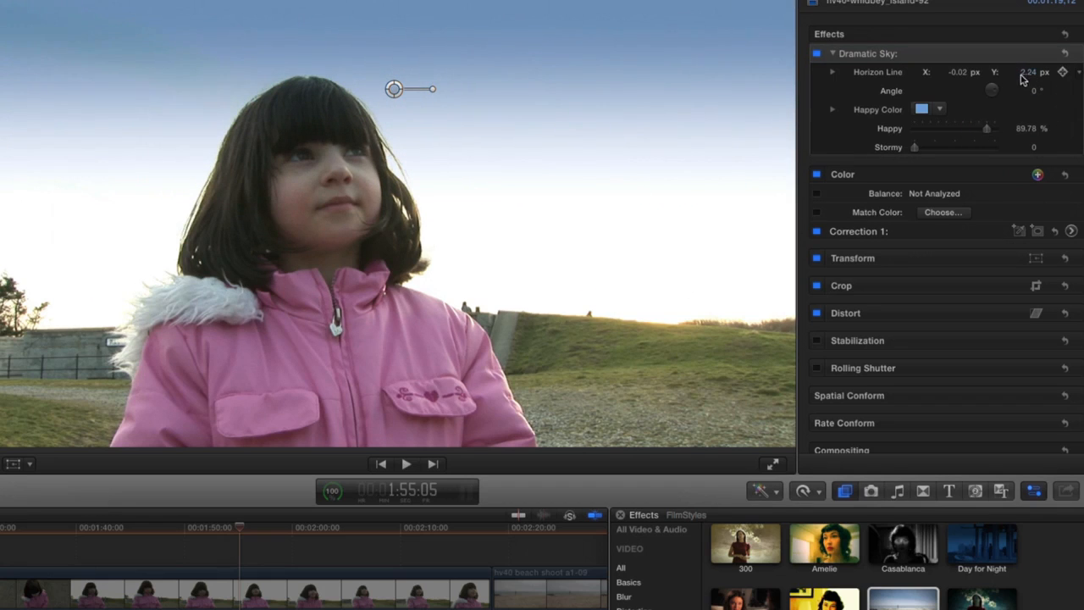
pyautogui.moveTo(1028, 74); pyautogui.dragTo(1028, 71)
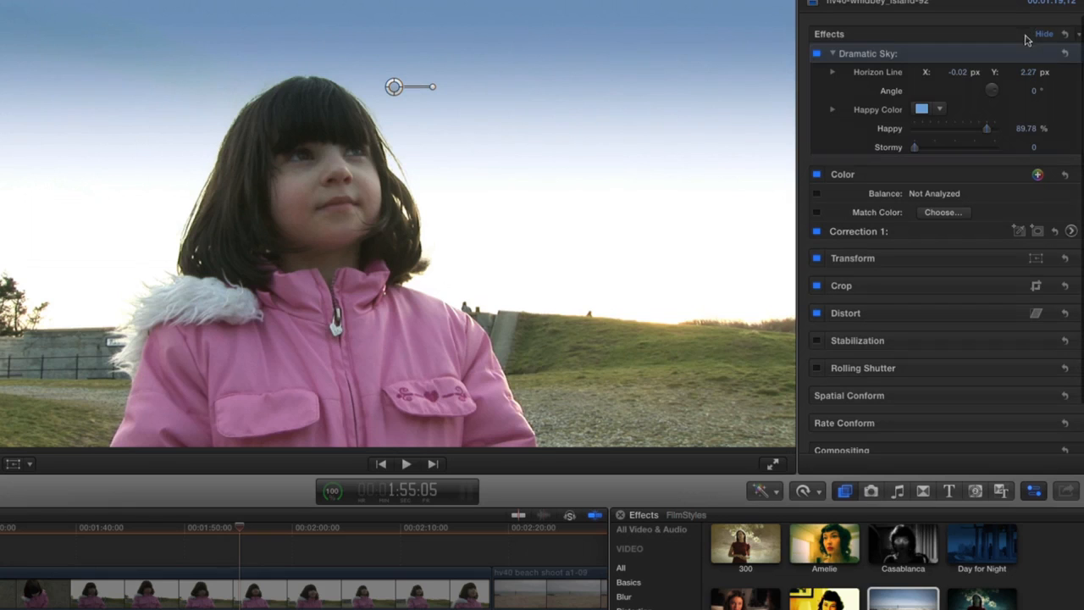
# Step: Switch the Dramatic Sky effect off and on again to compare the sky with the original footage
pyautogui.click(1004, 39)
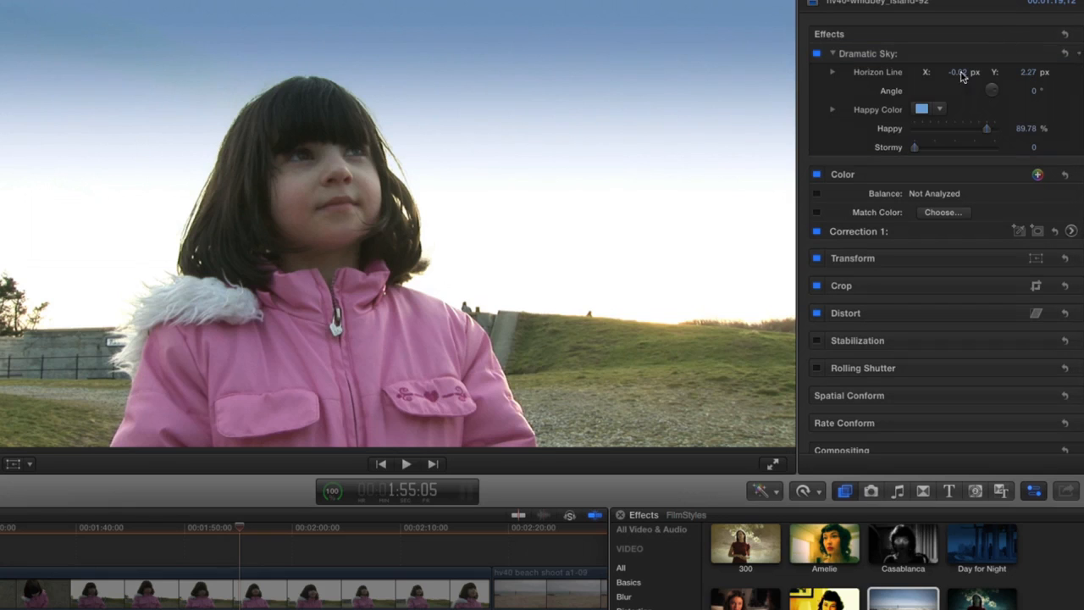
pyautogui.click(817, 53)
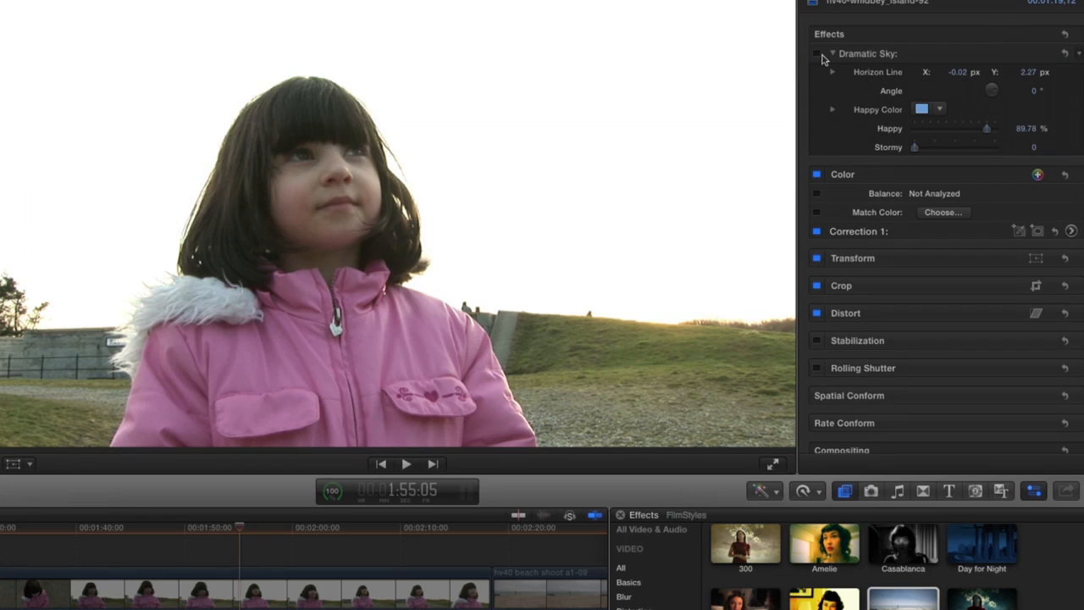
pyautogui.click(817, 54)
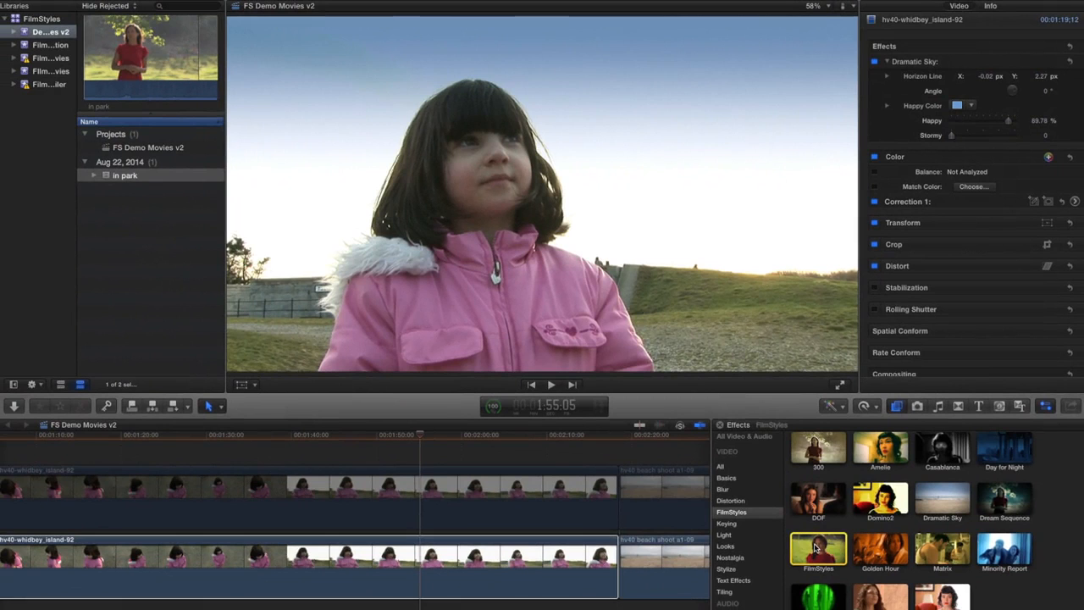
# Step: Apply the FilmStyles effect to the lower clip, with Filmlook at 57.0 and Exposure at 21.59
pyautogui.moveTo(817, 549); pyautogui.dragTo(540, 569)
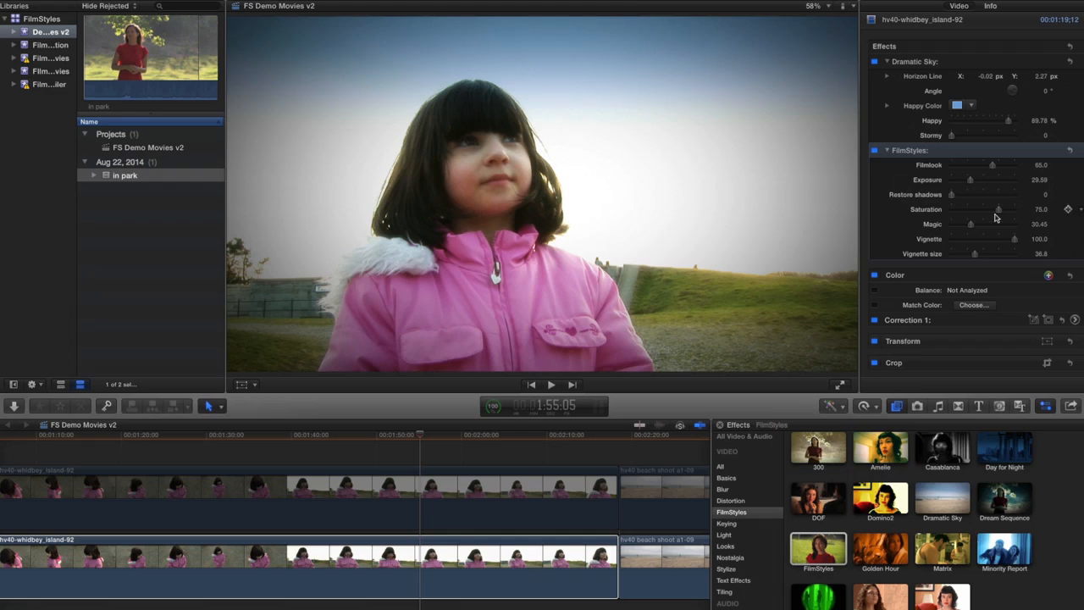
pyautogui.click(991, 166)
pyautogui.moveTo(993, 166)
pyautogui.mouseDown()
pyautogui.moveTo(973, 167)
pyautogui.moveTo(998, 167)
pyautogui.moveTo(982, 182)
pyautogui.moveTo(997, 182)
pyautogui.moveTo(976, 181)
pyautogui.moveTo(1000, 182)
pyautogui.moveTo(989, 182)
pyautogui.mouseUp()
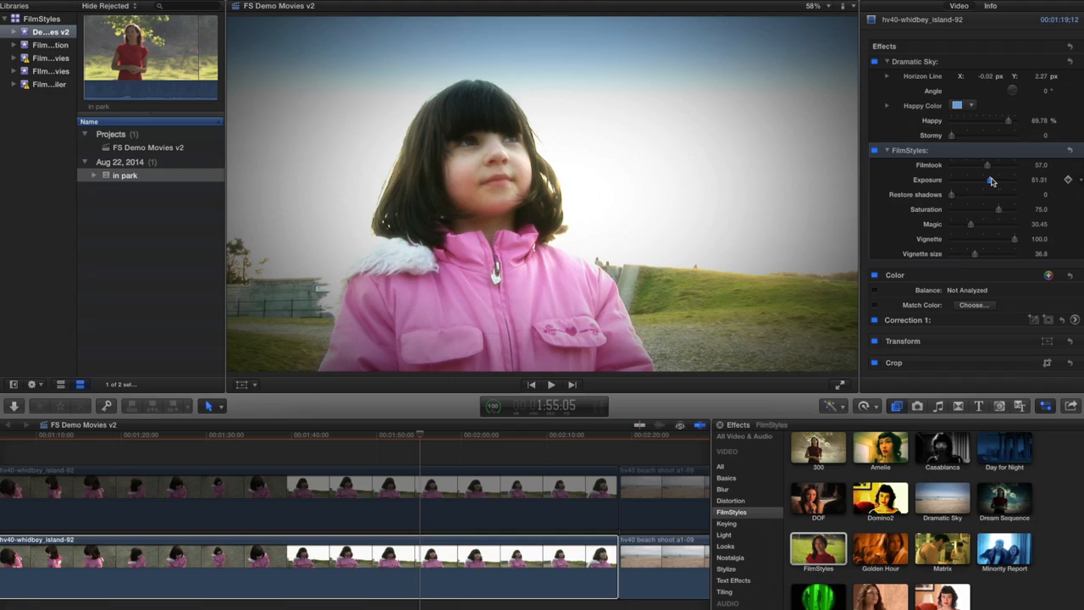
pyautogui.moveTo(989, 181)
pyautogui.mouseDown()
pyautogui.moveTo(1003, 182)
pyautogui.moveTo(960, 182)
pyautogui.moveTo(977, 183)
pyautogui.mouseUp()
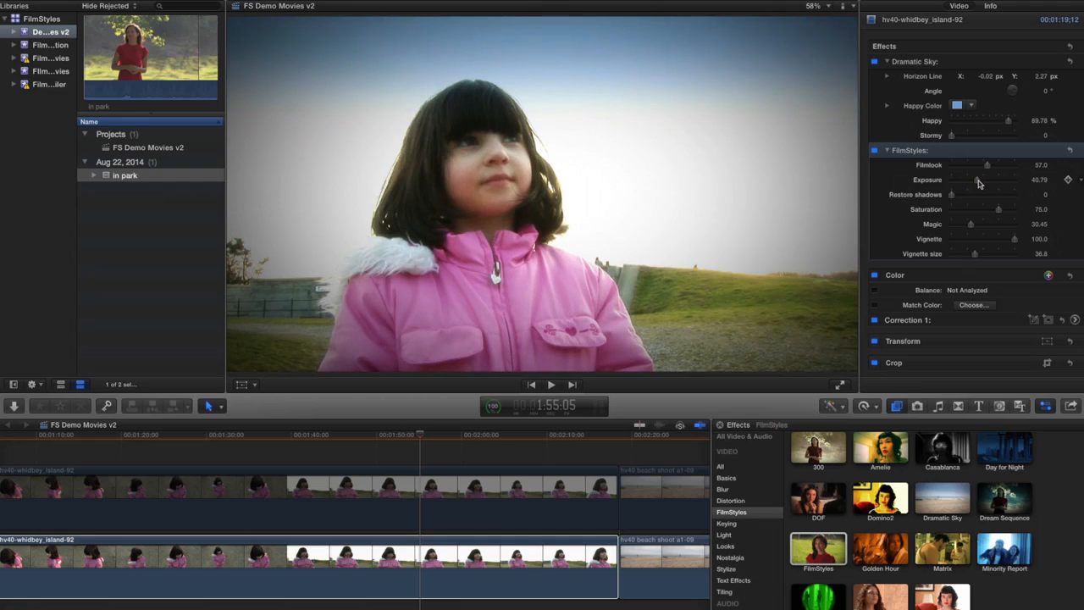
pyautogui.moveTo(978, 183); pyautogui.dragTo(967, 180)
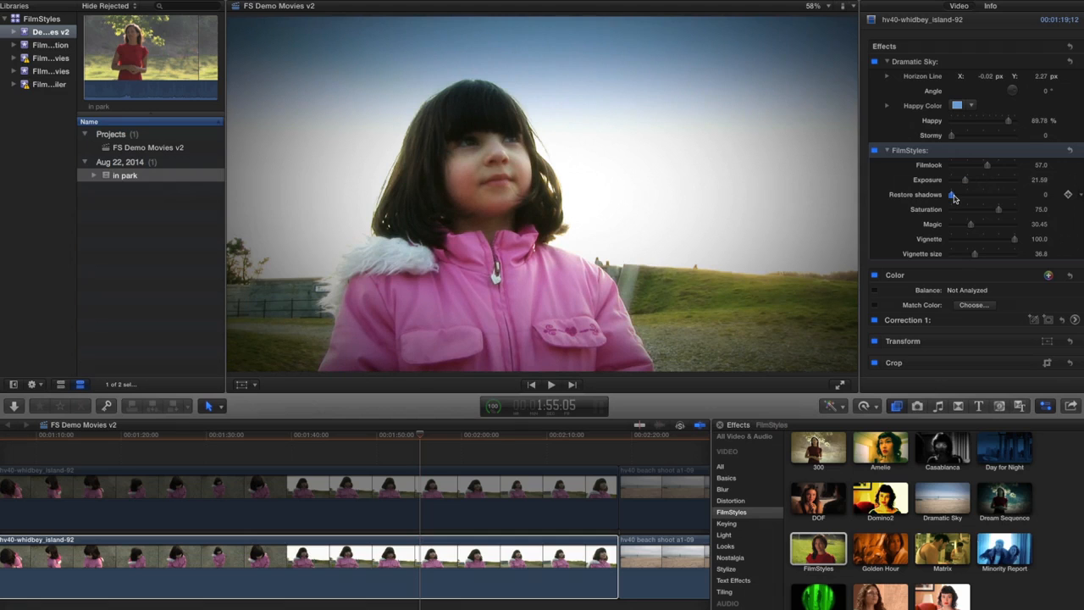
# Step: Set FilmStyles to Filmlook 58.05, Restore shadows 17.32, Saturation 69.03, Magic 29.2, Vignette 95.18 and Vignette size 32.23
pyautogui.moveTo(953, 196)
pyautogui.mouseDown()
pyautogui.moveTo(967, 197)
pyautogui.moveTo(956, 199)
pyautogui.mouseUp()
pyautogui.moveTo(987, 166); pyautogui.dragTo(997, 212)
pyautogui.moveTo(970, 225)
pyautogui.mouseDown()
pyautogui.moveTo(1006, 222)
pyautogui.moveTo(949, 222)
pyautogui.moveTo(968, 222)
pyautogui.mouseUp()
pyautogui.moveTo(971, 222); pyautogui.dragTo(1012, 245)
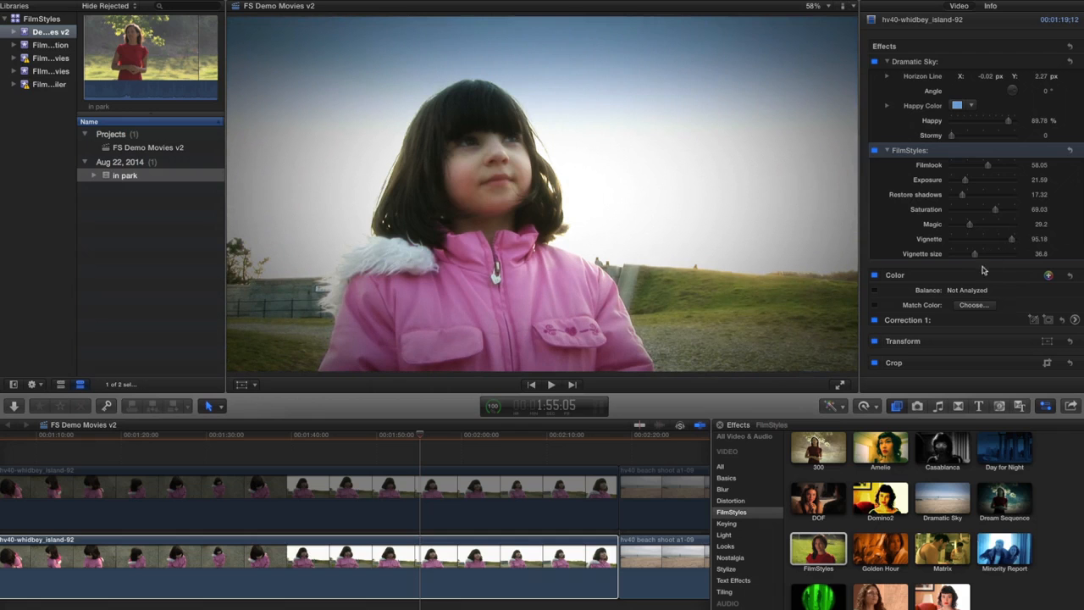
pyautogui.moveTo(974, 254)
pyautogui.mouseDown()
pyautogui.moveTo(986, 254)
pyautogui.moveTo(973, 256)
pyautogui.mouseUp()
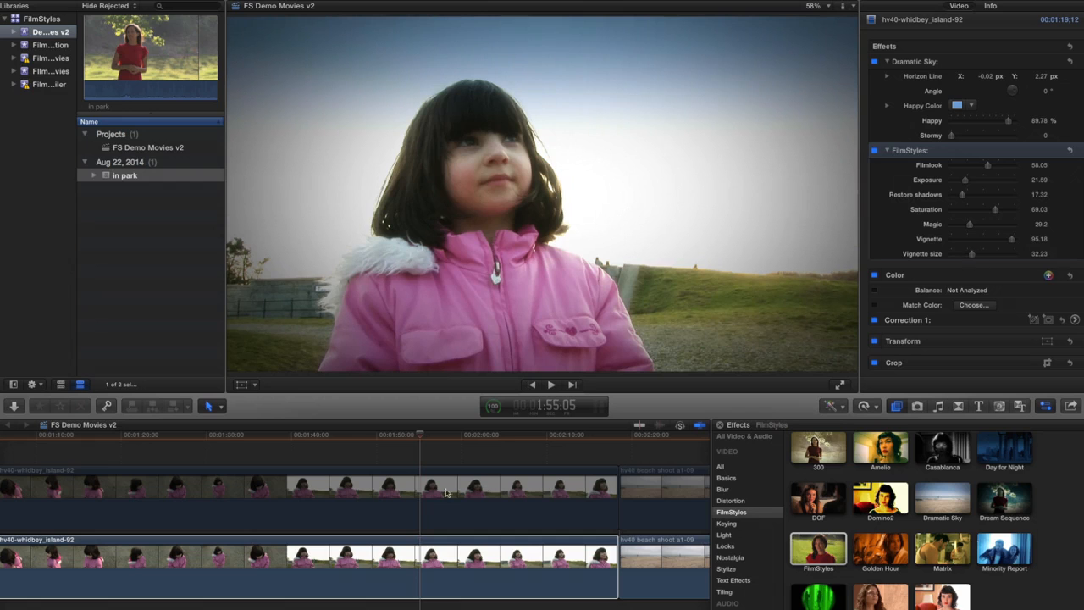
# Step: Compare the graded shot with the original using the disabled upper clip, and reselect the lower clip
pyautogui.click(417, 485)
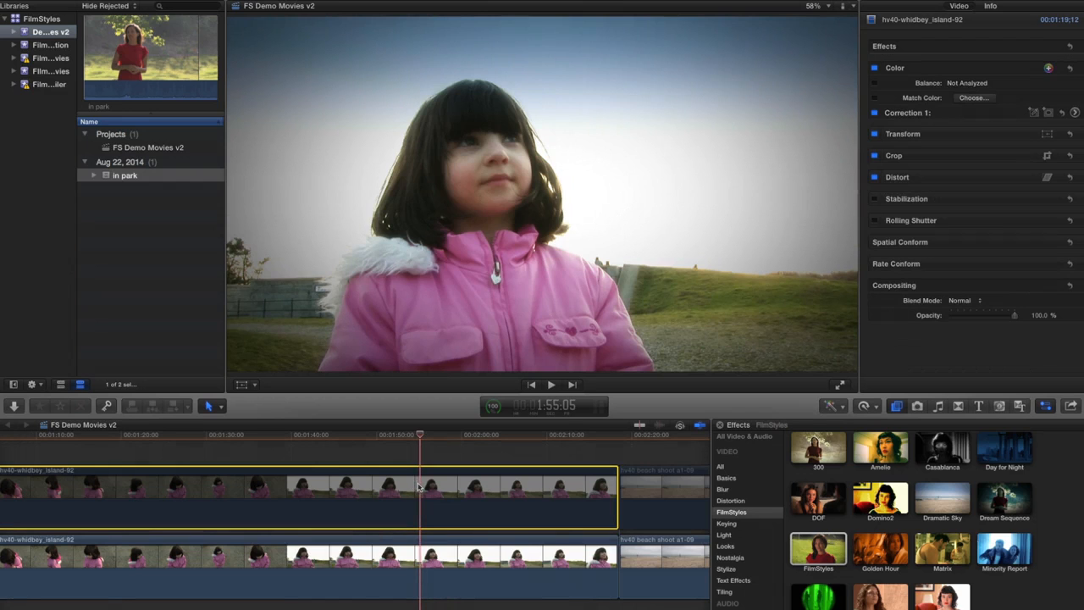
pyautogui.press('v')
pyautogui.click(420, 555)
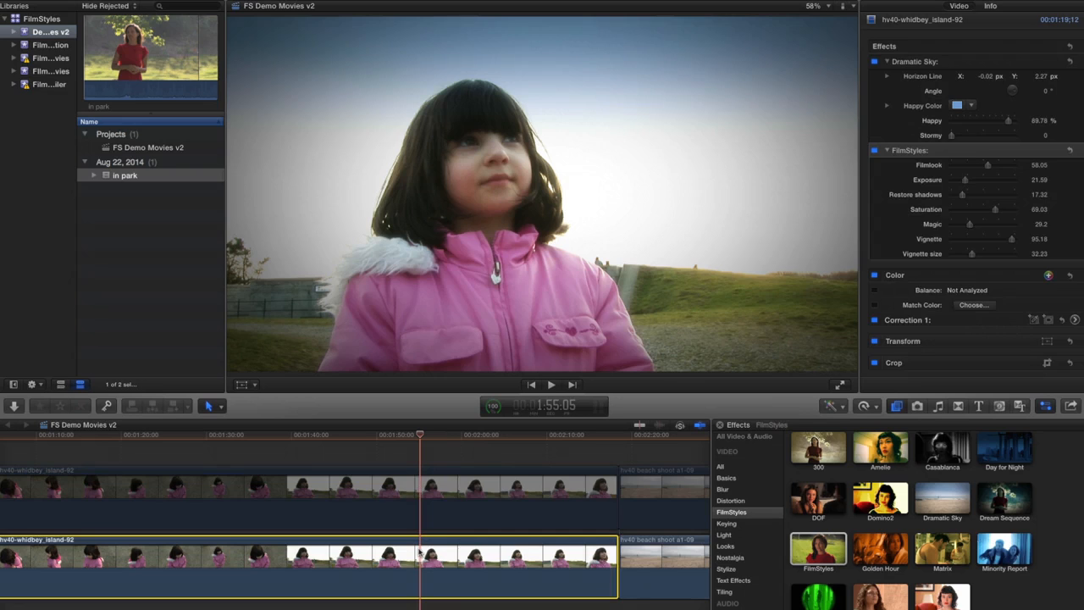
# Step: Disable FilmStyles and apply the Amelie effect to the lower clip, with Frenchify at 0%
pyautogui.click(875, 152)
pyautogui.click(874, 452)
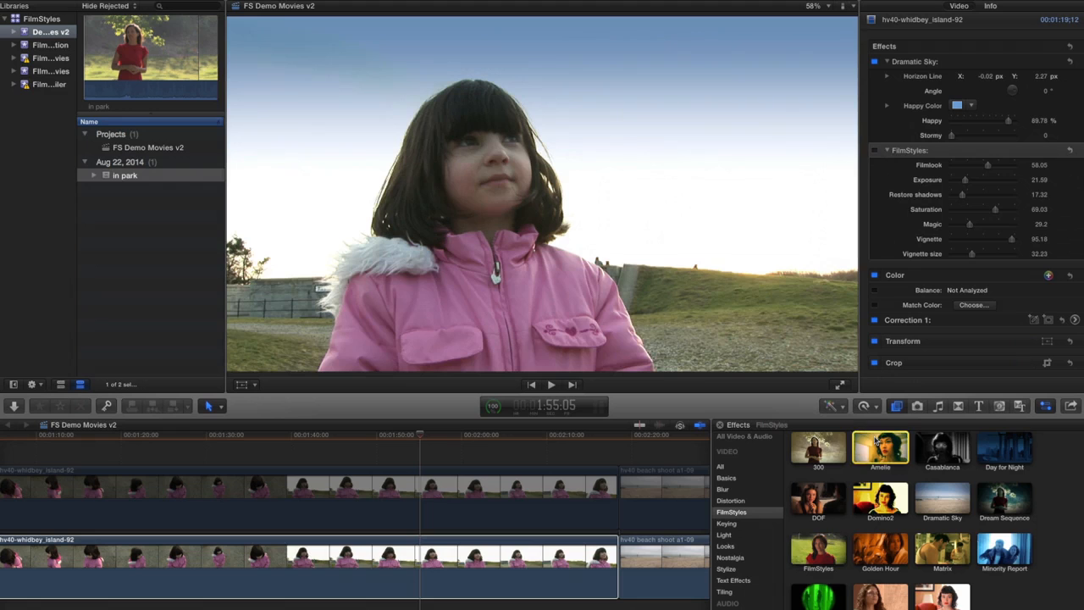
pyautogui.moveTo(874, 451); pyautogui.dragTo(497, 574)
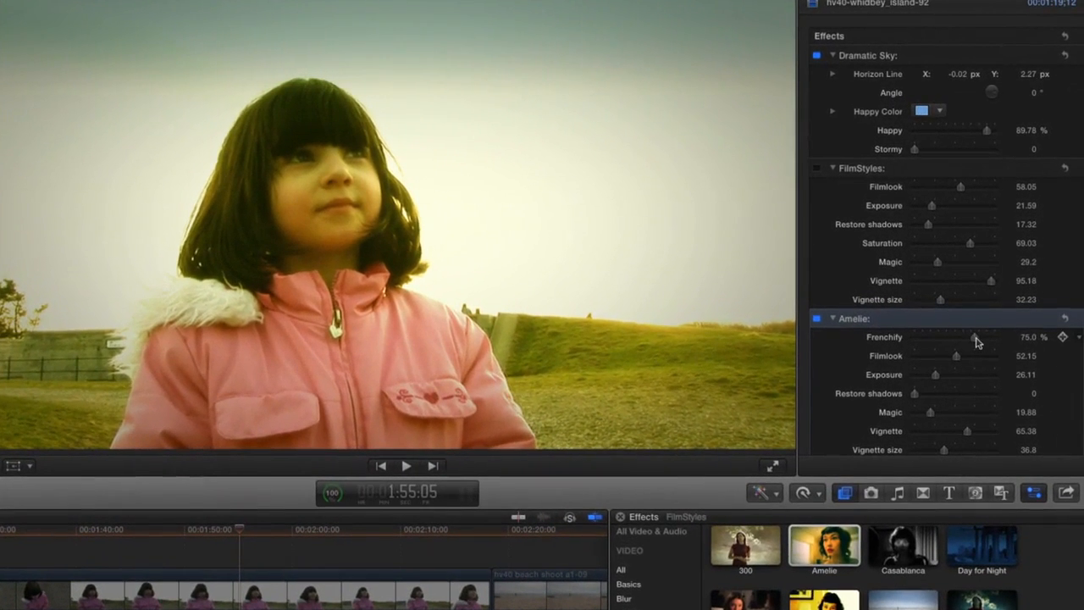
pyautogui.moveTo(977, 339); pyautogui.dragTo(872, 336)
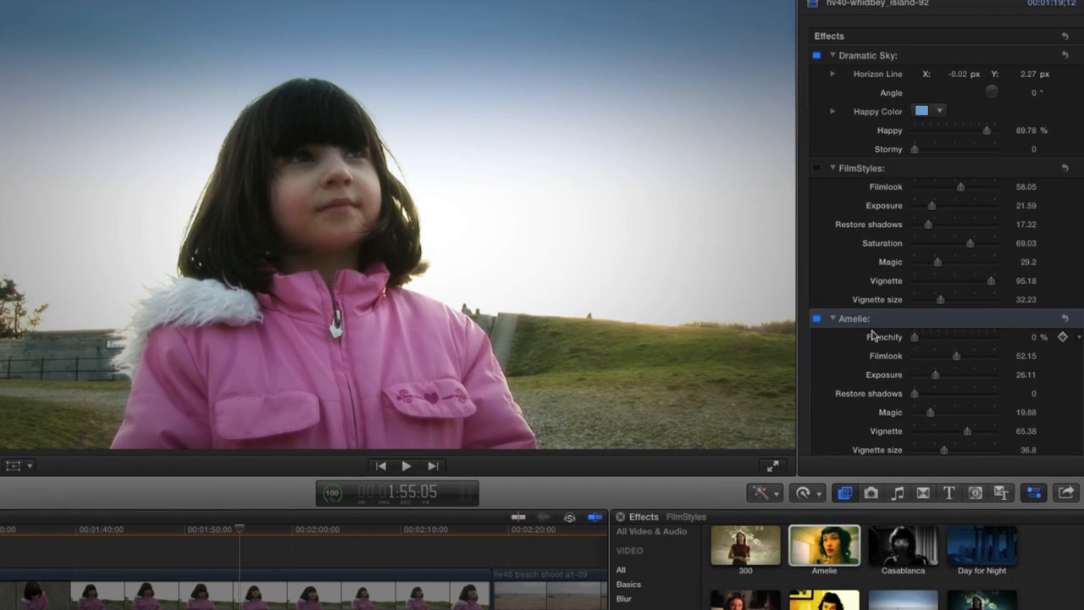
# Step: Set the Amelie effect's Filmlook to 55.53, Exposure to 27.41, Magic to 18.41 and Vignette to 99.32
pyautogui.scroll(-3, 1035, 350)
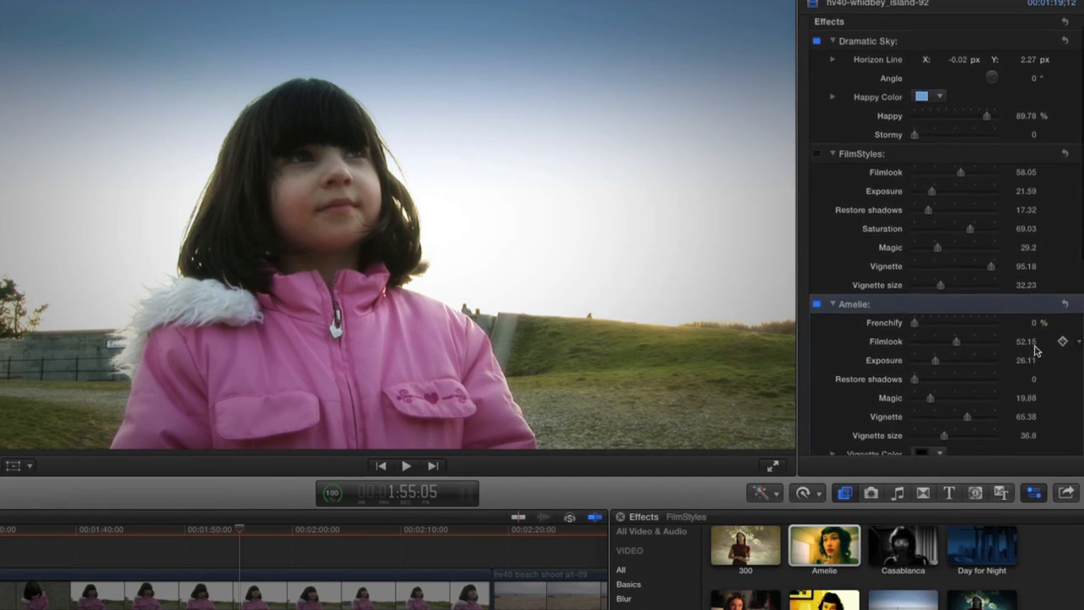
pyautogui.moveTo(955, 293); pyautogui.dragTo(937, 313)
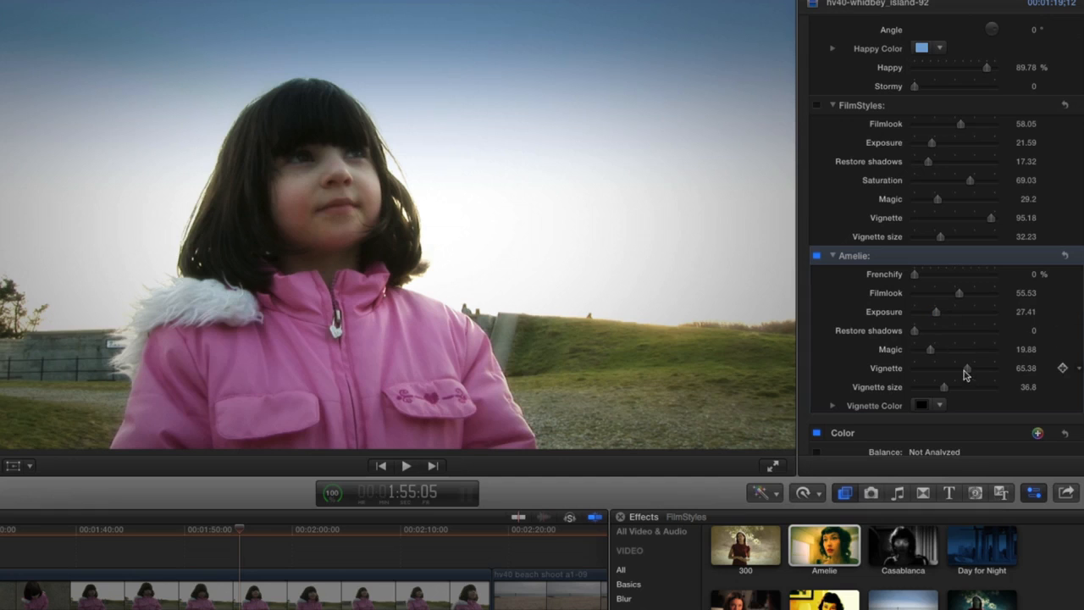
pyautogui.moveTo(931, 354); pyautogui.dragTo(997, 372)
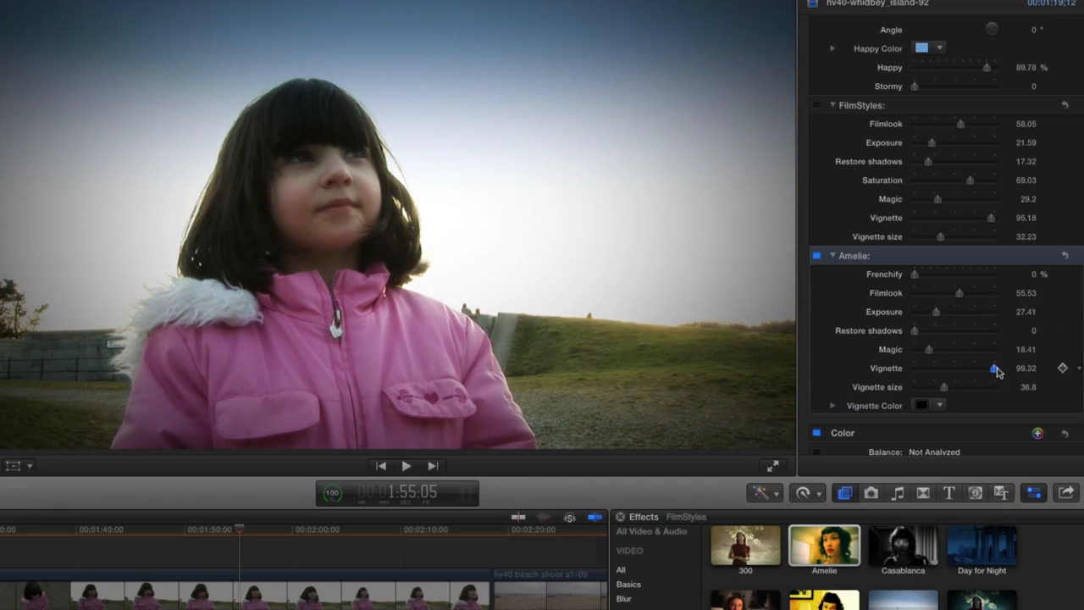
# Step: Make the Amelie vignette bright blue, with Vignette at 75.42 and Vignette size at 54.44
pyautogui.scroll(-1, 969, 377)
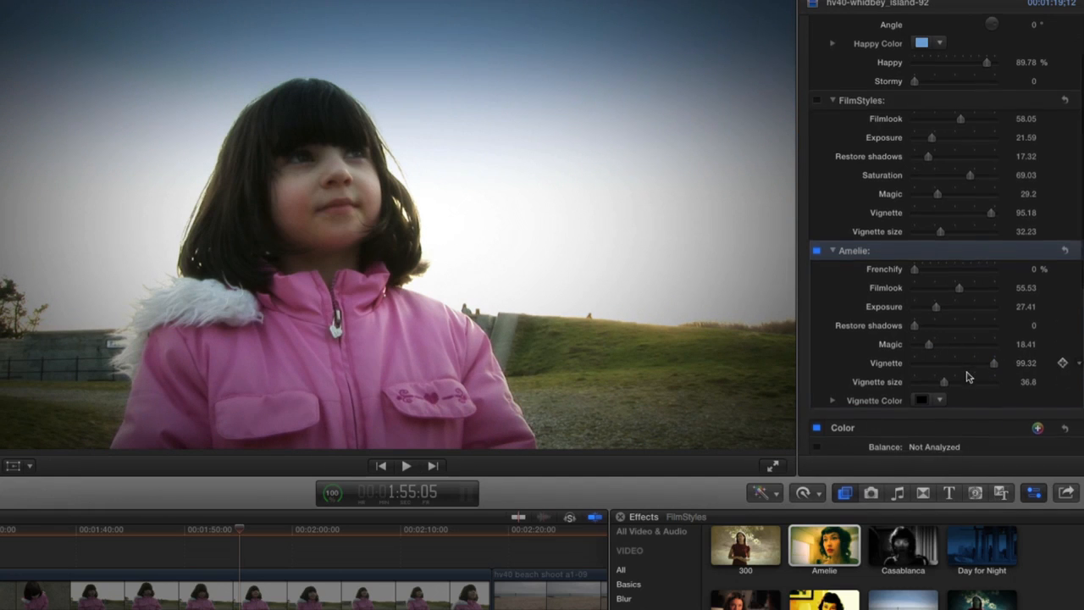
pyautogui.scroll(-3, 969, 377)
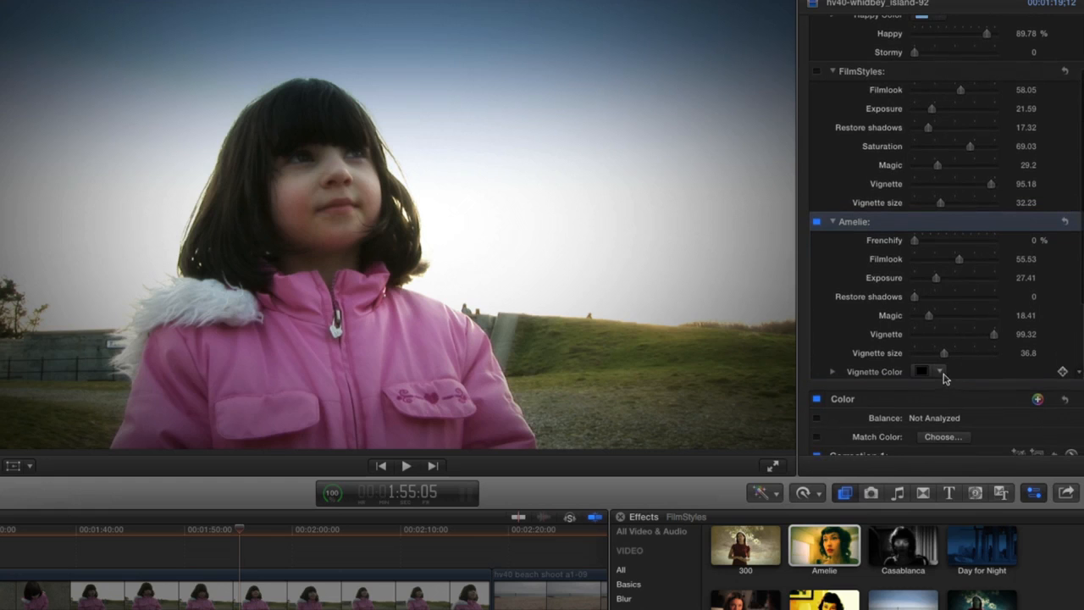
pyautogui.click(940, 370)
pyautogui.moveTo(946, 389); pyautogui.dragTo(970, 453)
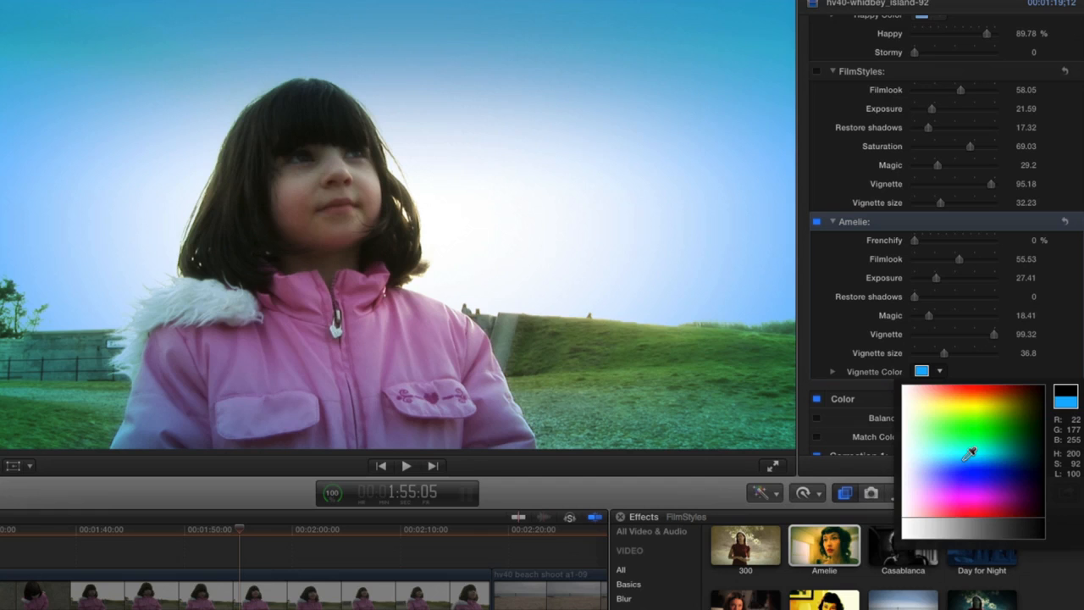
pyautogui.moveTo(970, 453); pyautogui.dragTo(968, 457)
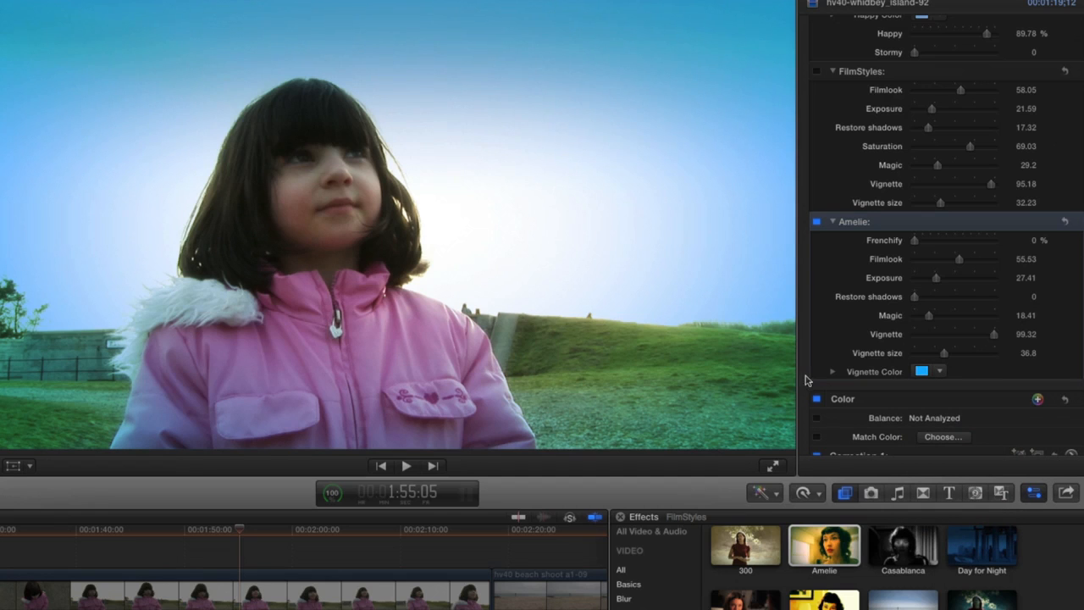
pyautogui.moveTo(943, 353); pyautogui.dragTo(977, 348)
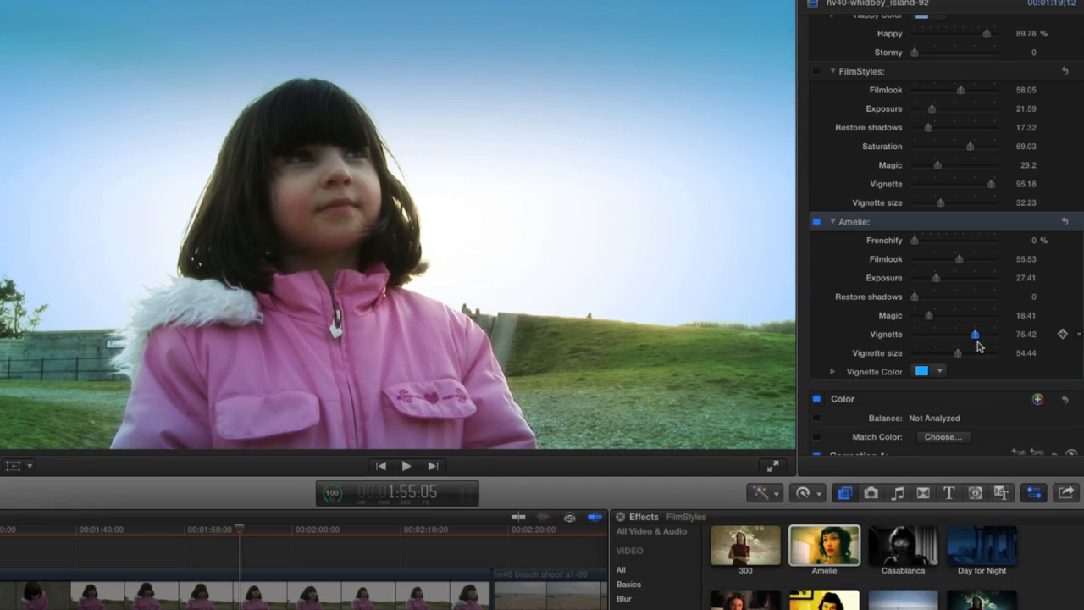